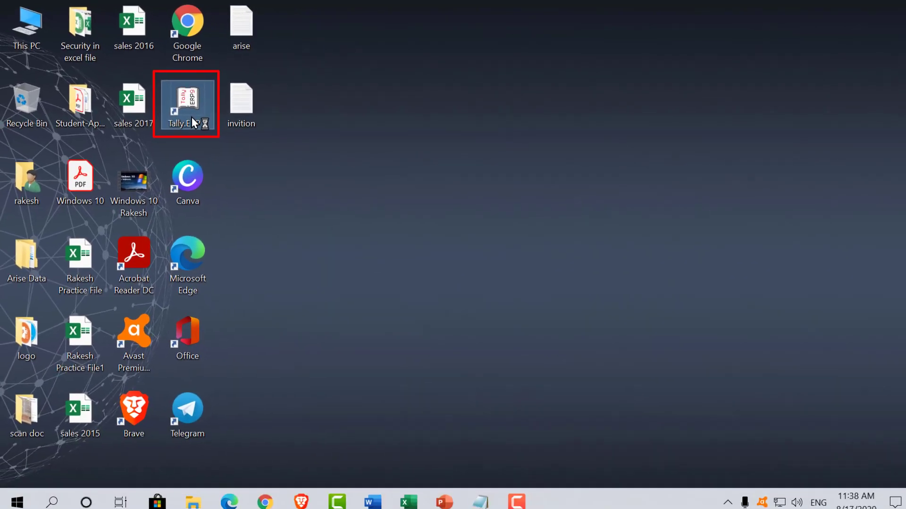
# Step: Launch Tally.ERP 9 from the desktop and start working in Educational Mode
pyautogui.doubleClick(268, 165)
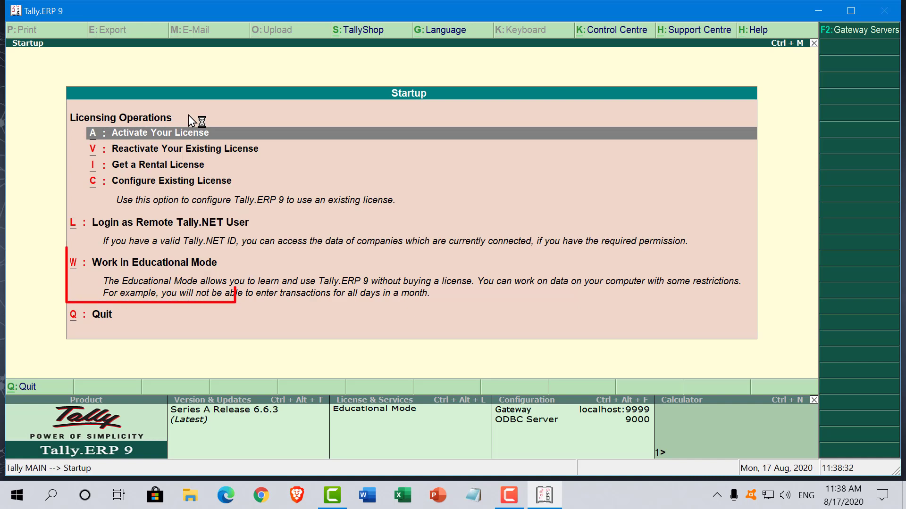
pyautogui.press('Down')
pyautogui.press('Down')
pyautogui.press('Down')
pyautogui.press('Down')
pyautogui.press('Down')
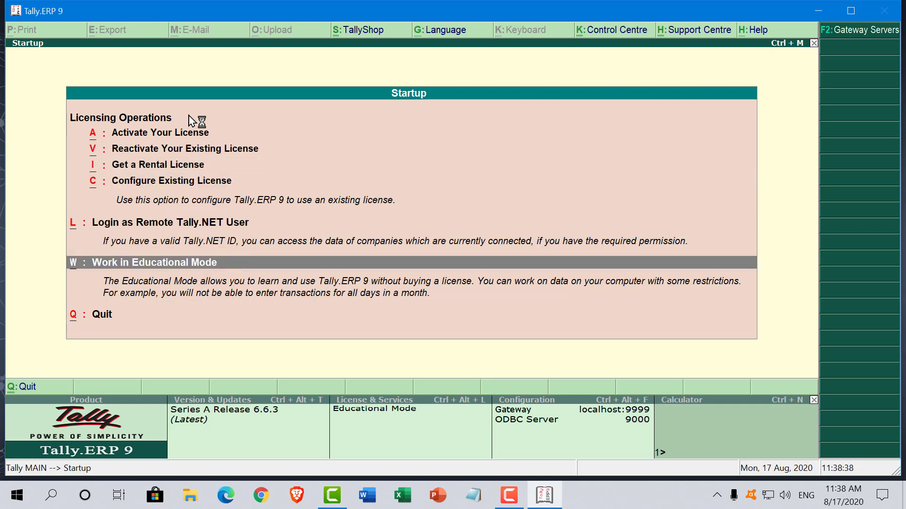
pyautogui.press('Return')
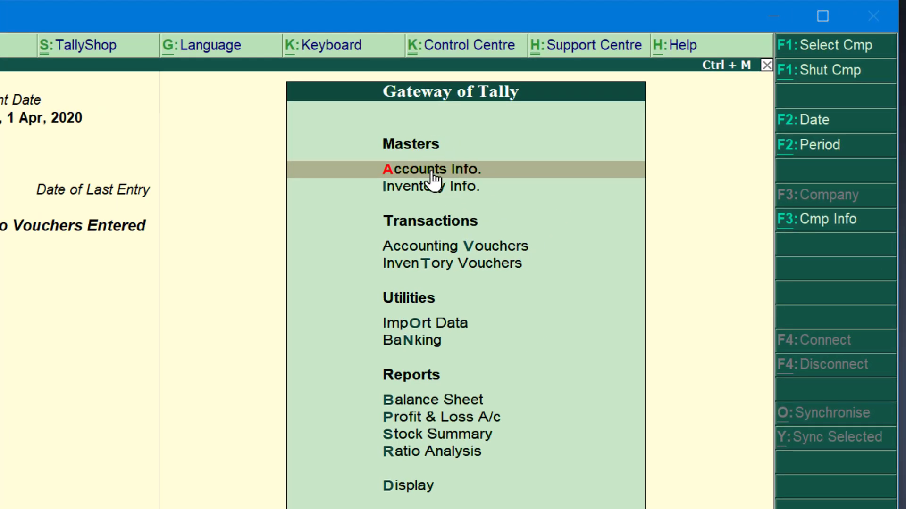
pyautogui.press('Down')
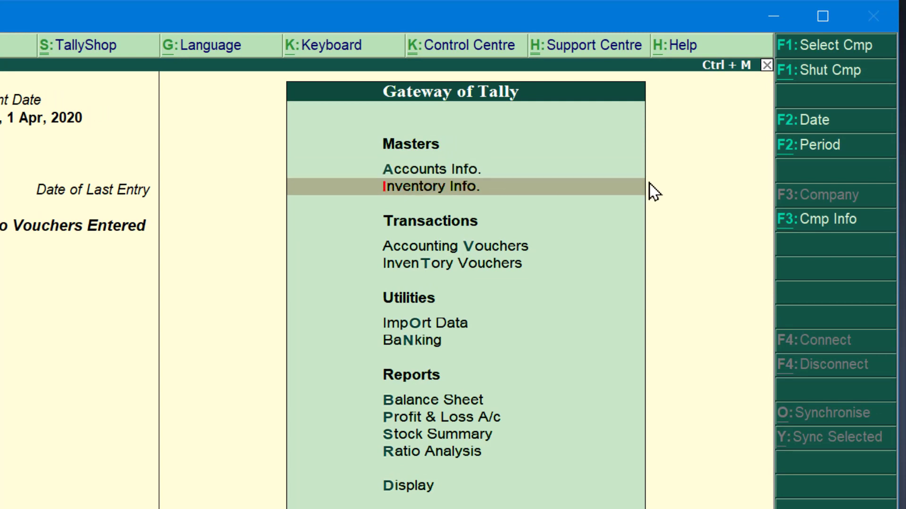
pyautogui.press('Down')
pyautogui.press('Down')
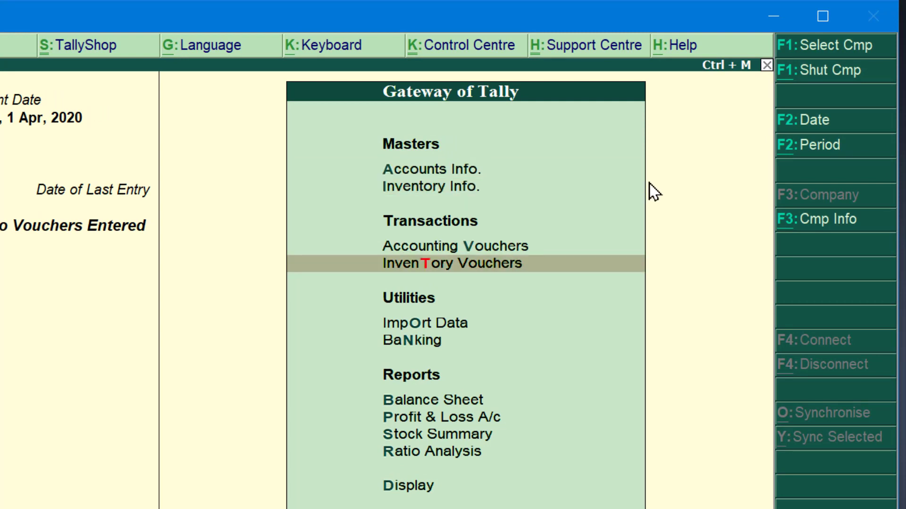
pyautogui.press('Down')
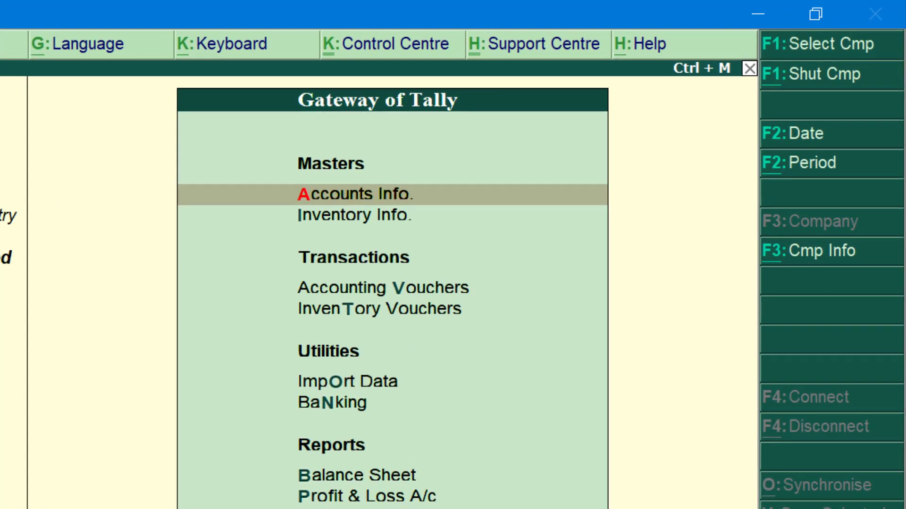
# Step: Open the Company Creation form through the company information options of the Gateway of Tally
pyautogui.click(841, 269)
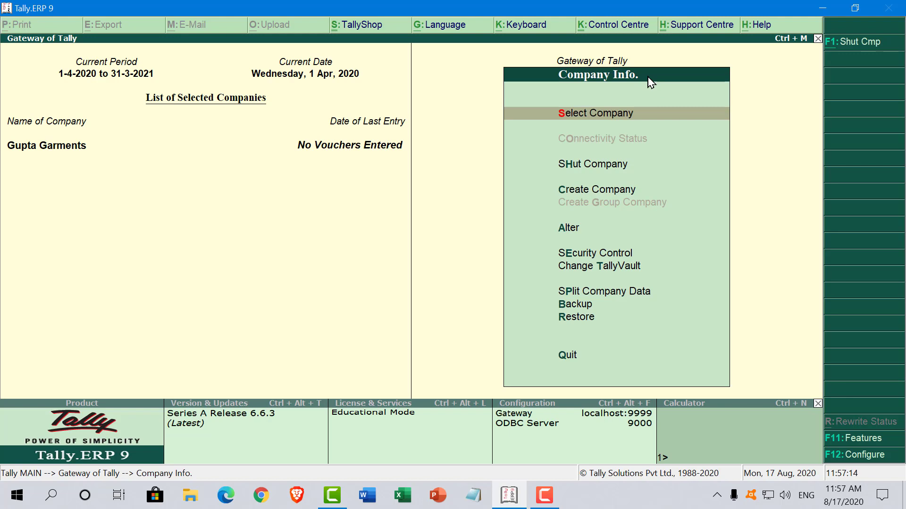
pyautogui.press('Down')
pyautogui.press('Down')
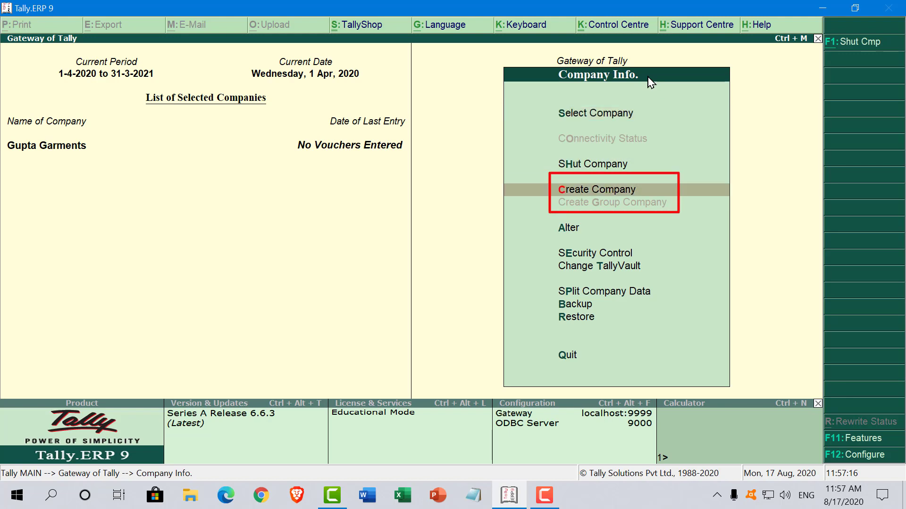
pyautogui.press('Return')
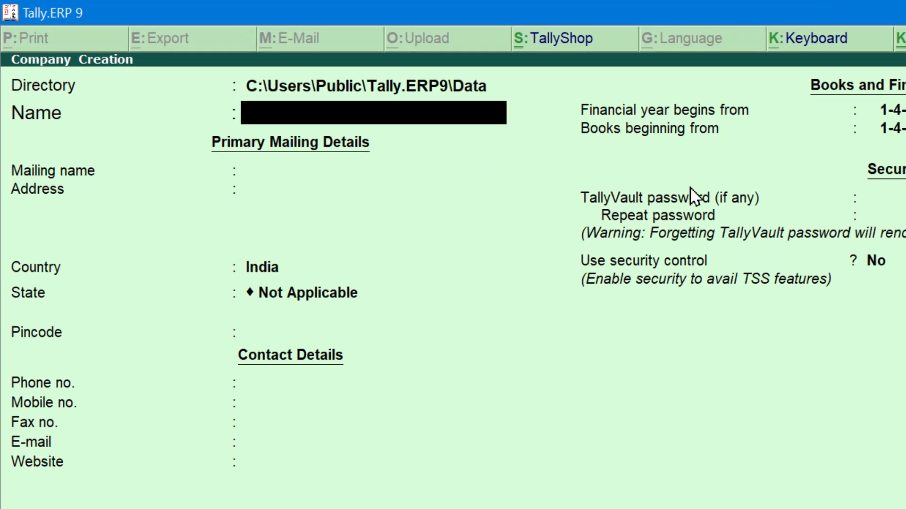
# Step: Name the new company Skynet Global Ltd and accept the same text as its mailing name
pyautogui.write('Sk')
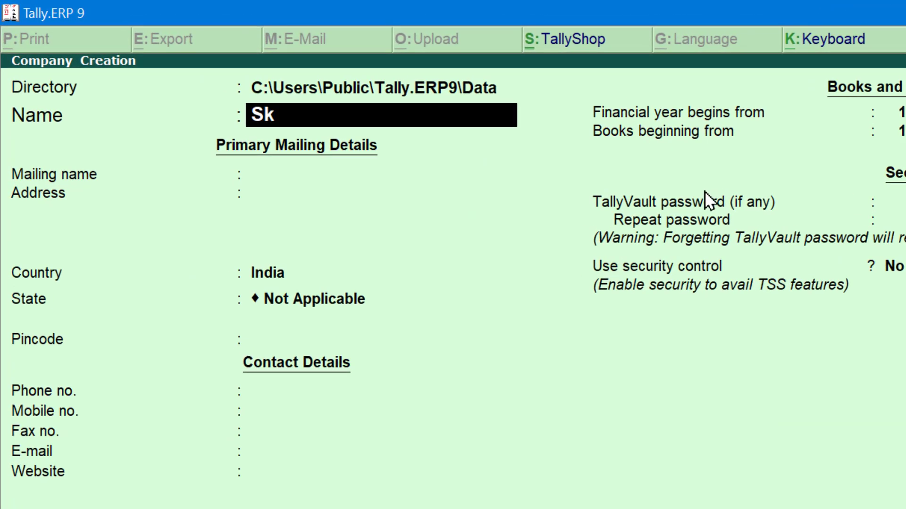
pyautogui.write('ynel')
pyautogui.press('BackSpace')
pyautogui.write('t Global')
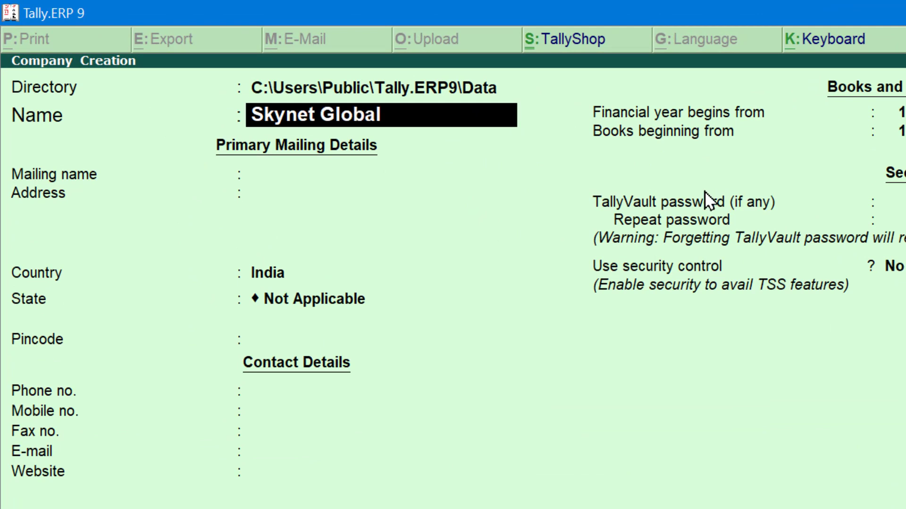
pyautogui.write(' Ltd')
pyautogui.press('Return')
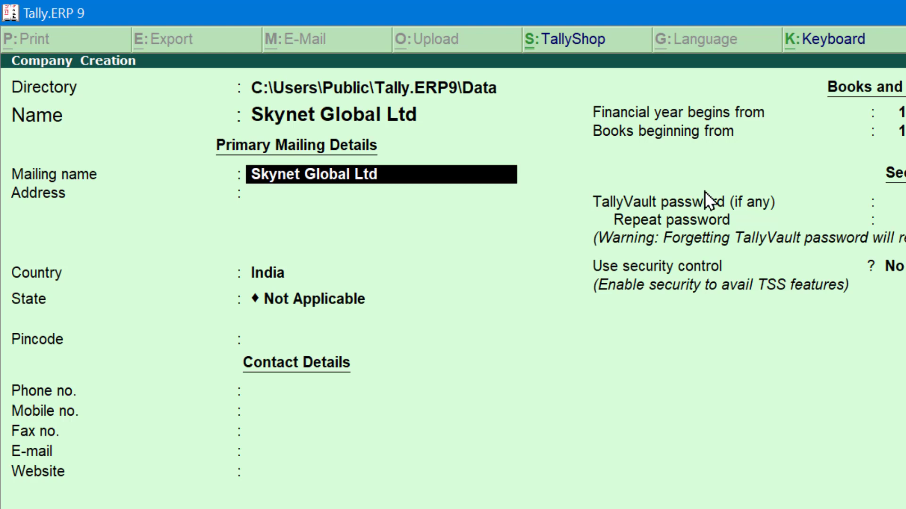
pyautogui.press('Return')
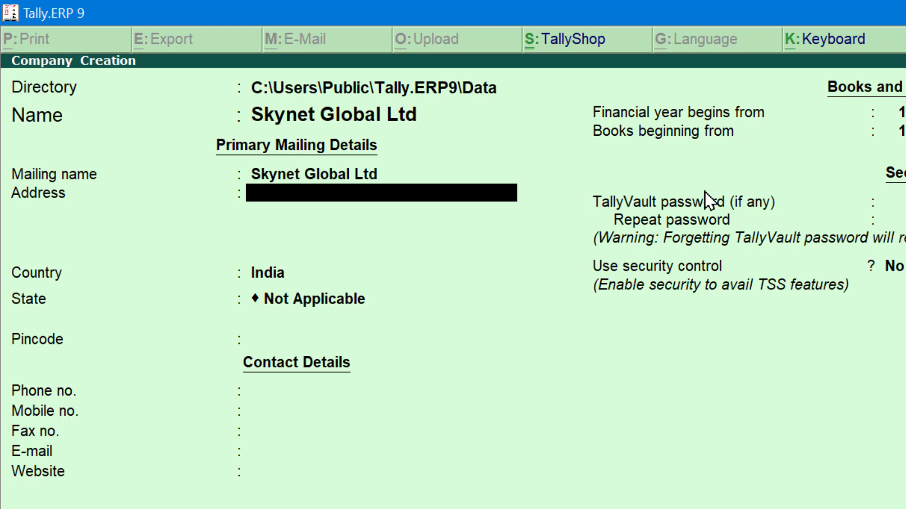
# Step: Enter the company's two-line postal address in the primary mailing details
pyautogui.write('Sec-28 Dlf Area')
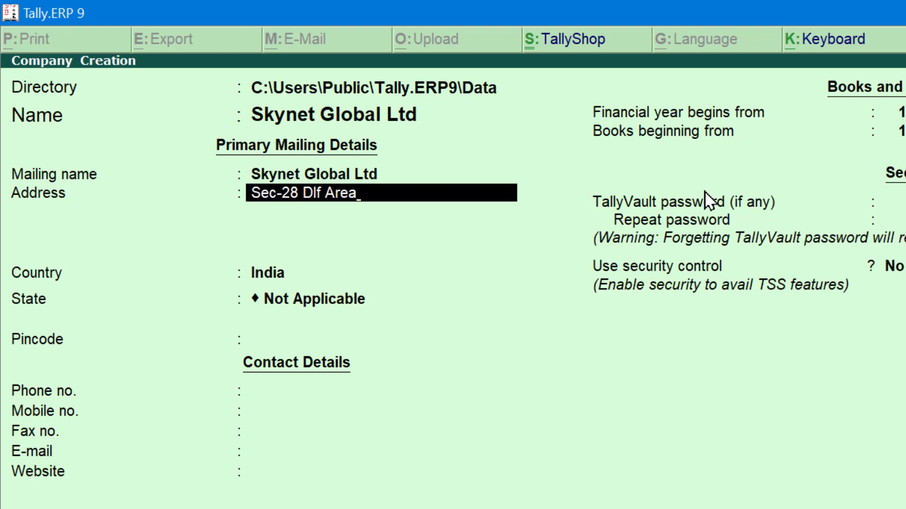
pyautogui.press('Return')
pyautogui.write('F')
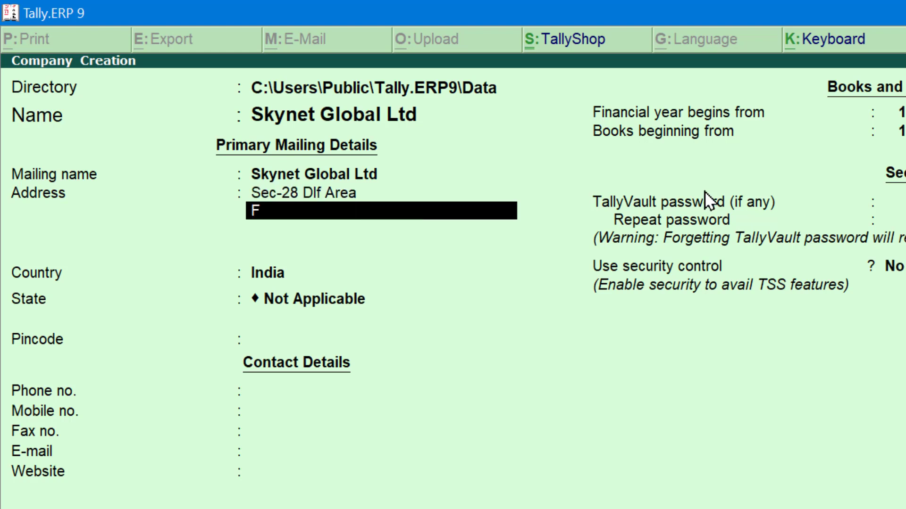
pyautogui.write('aridabad')
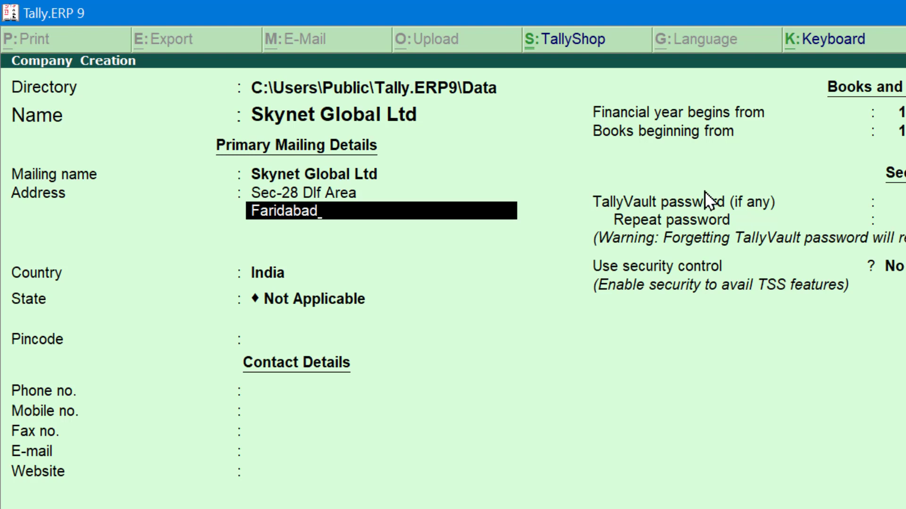
pyautogui.press('Return')
pyautogui.press('Return')
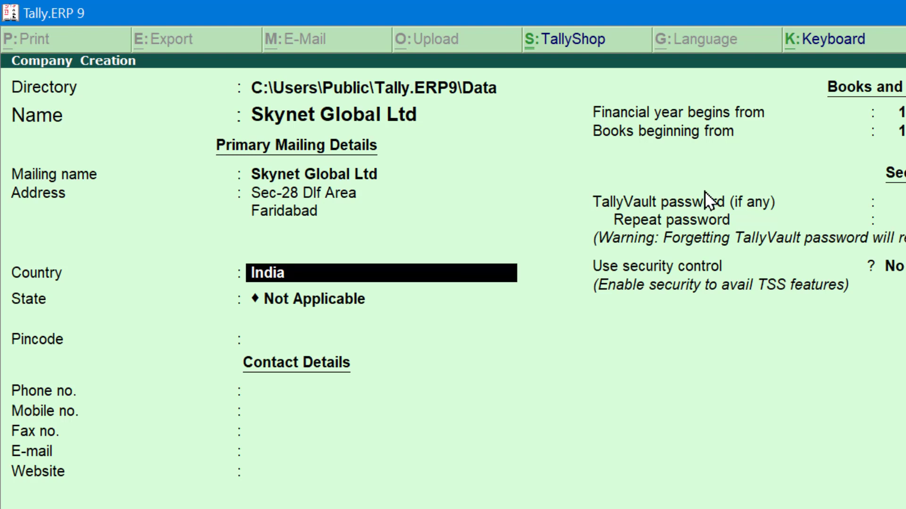
# Step: Keep India as the country, set the state to Haryana and enter the company's pincode
pyautogui.press('Return')
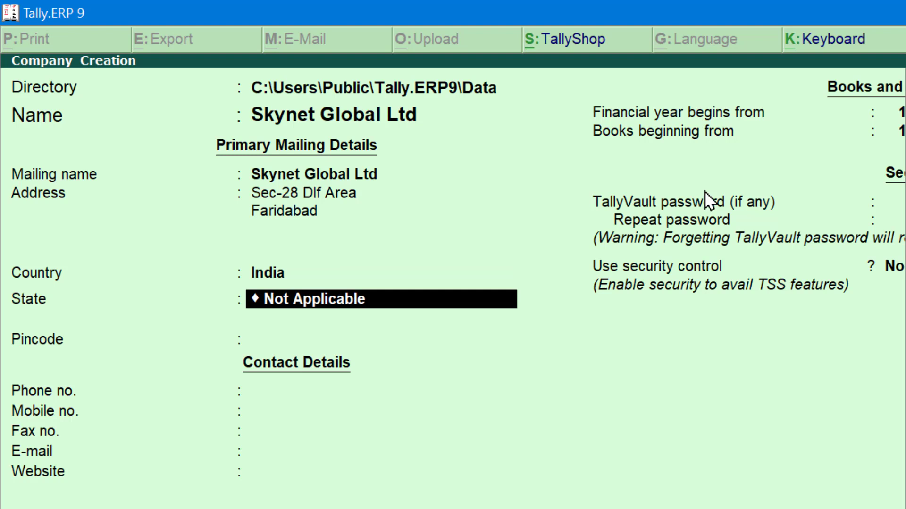
pyautogui.write('Ha')
pyautogui.press('Return')
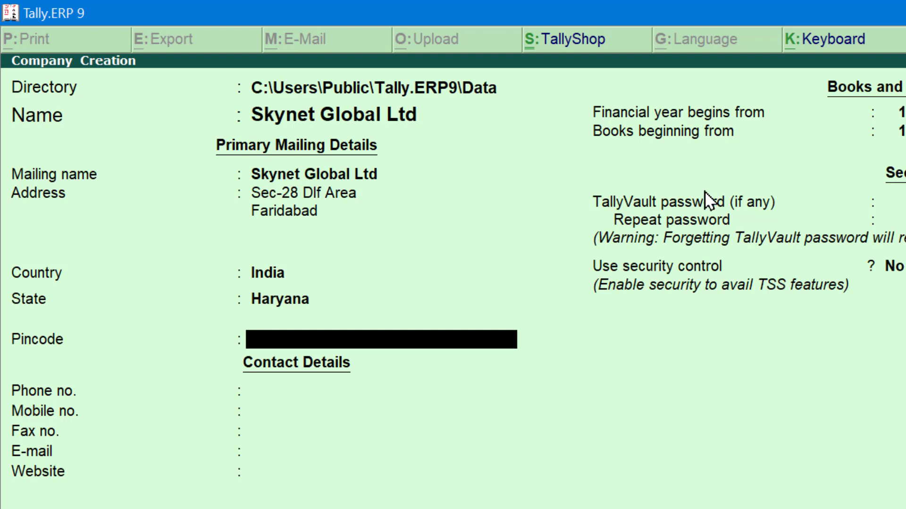
pyautogui.write('121003')
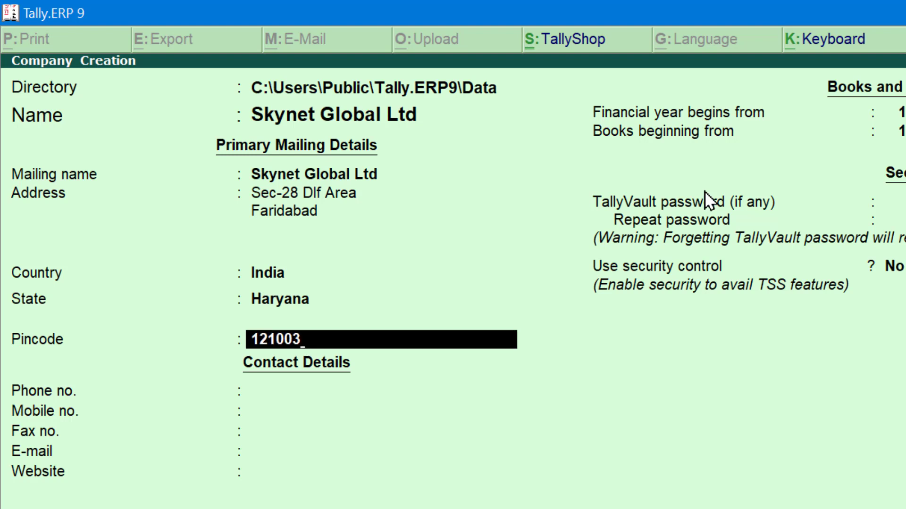
pyautogui.press('Return')
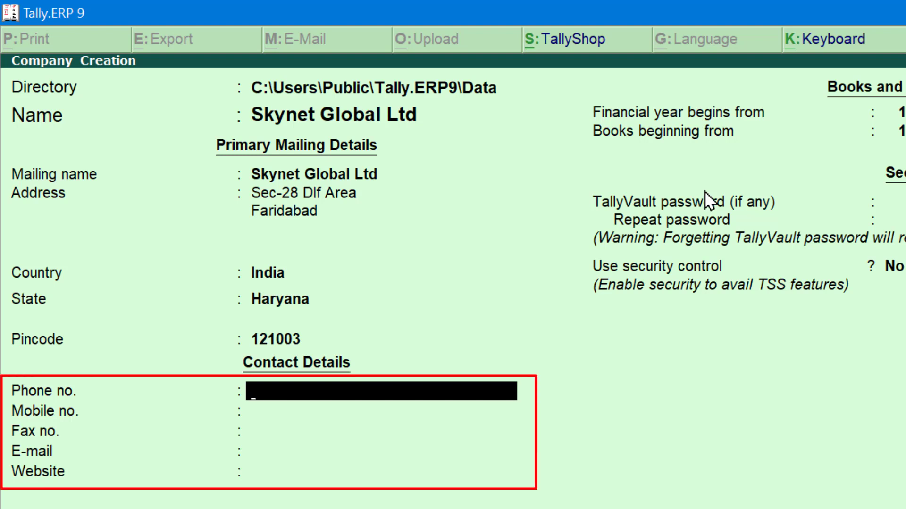
# Step: Leave the phone, mobile, fax, e-mail and website contact details blank
pyautogui.press('Return')
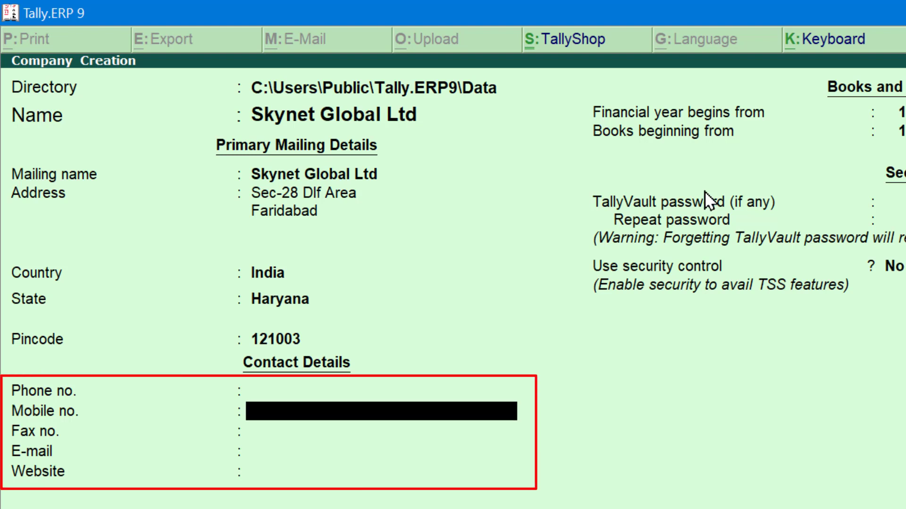
pyautogui.press('Return')
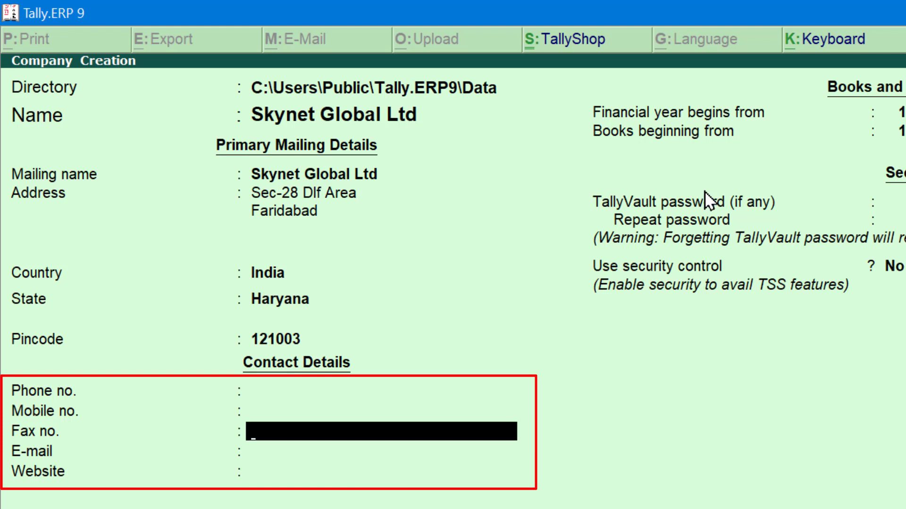
pyautogui.press('Return')
pyautogui.press('Return')
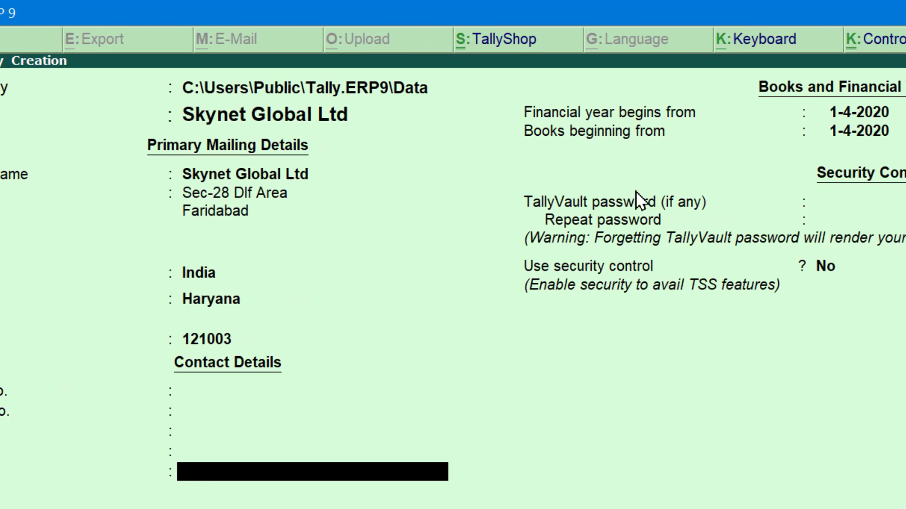
pyautogui.press('Return')
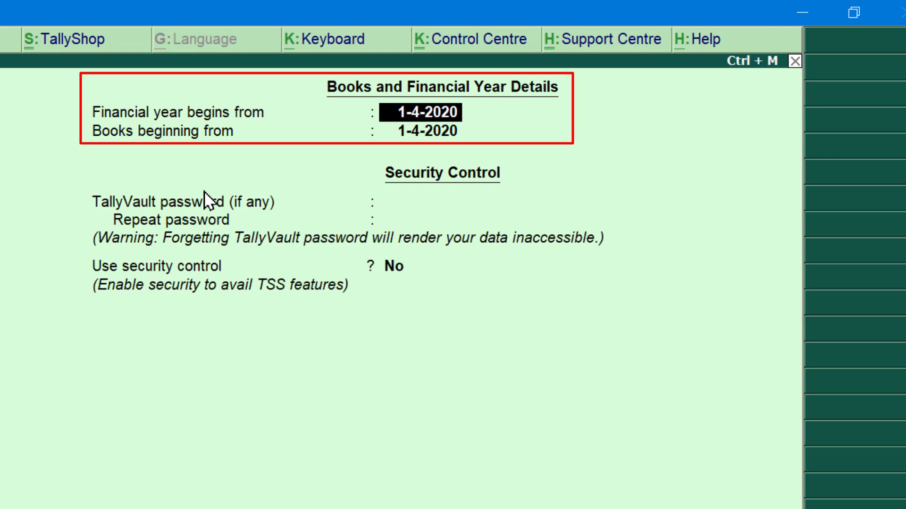
# Step: Keep the financial year start date and set the books beginning date to 1-7-2020
pyautogui.press('Return')
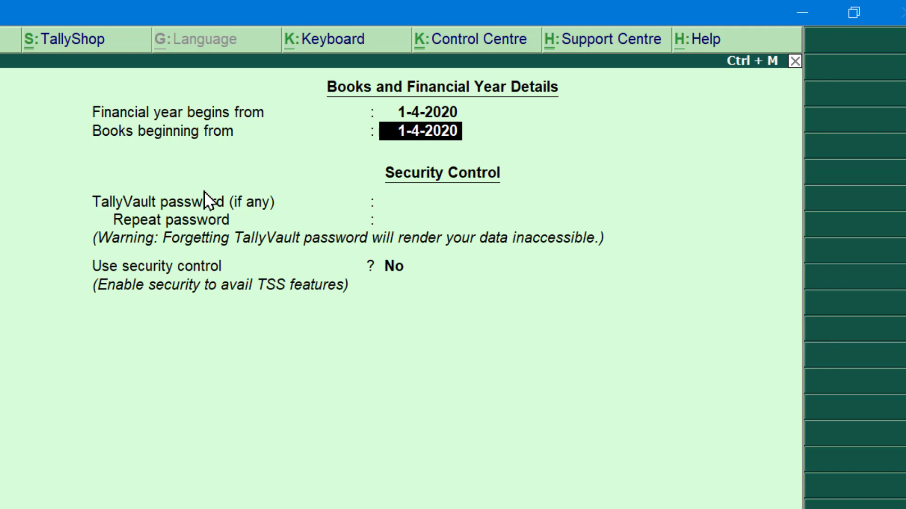
pyautogui.write('1-7-2')
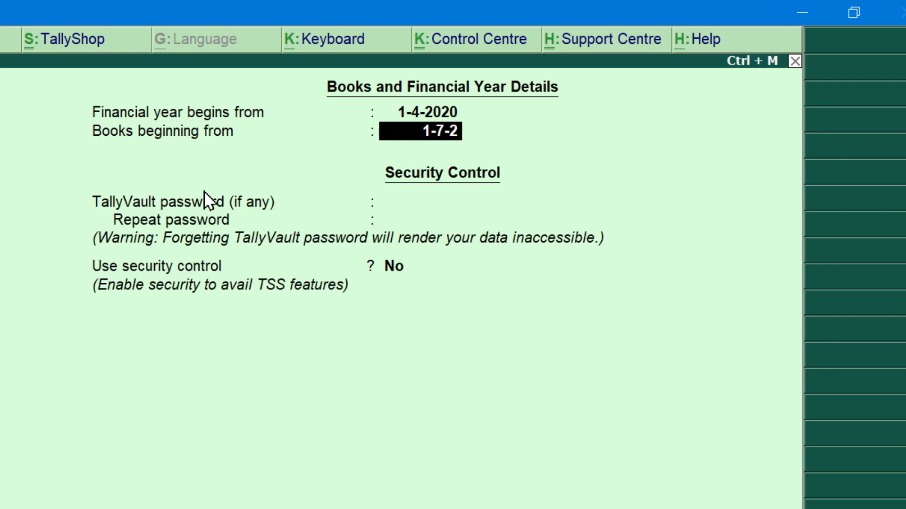
pyautogui.write('0')
pyautogui.press('Return')
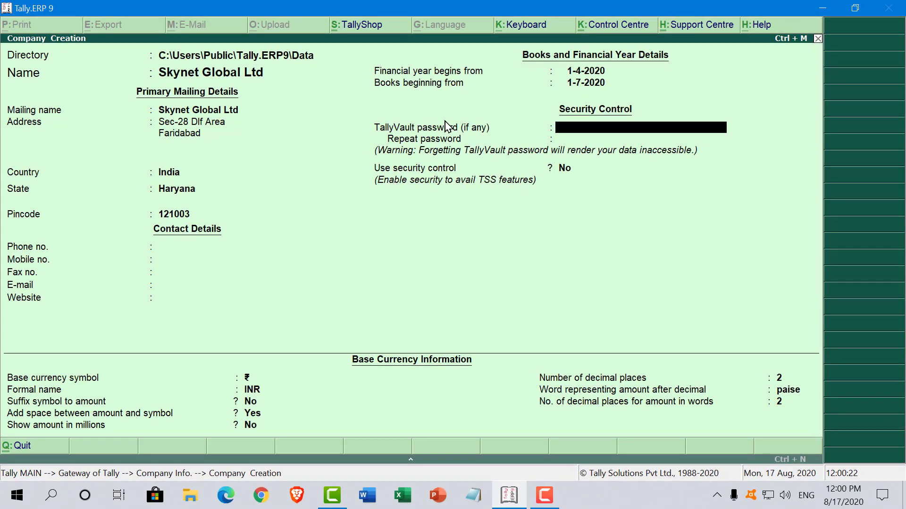
# Step: Create the company without a TallyVault password, with security control set to No and the default base currency settings
pyautogui.press('Return')
pyautogui.press('Return')
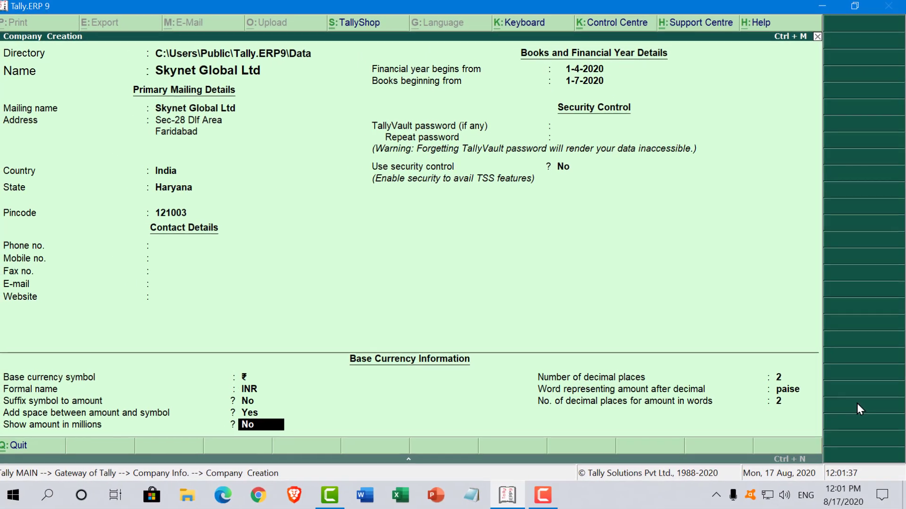
pyautogui.press('Return')
pyautogui.press('Return')
pyautogui.press('Return')
pyautogui.press('Return')
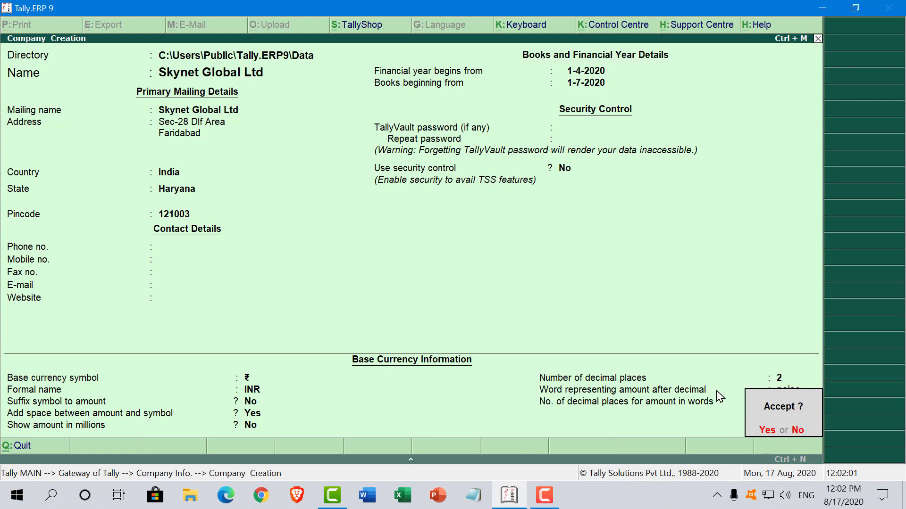
pyautogui.press('Return')
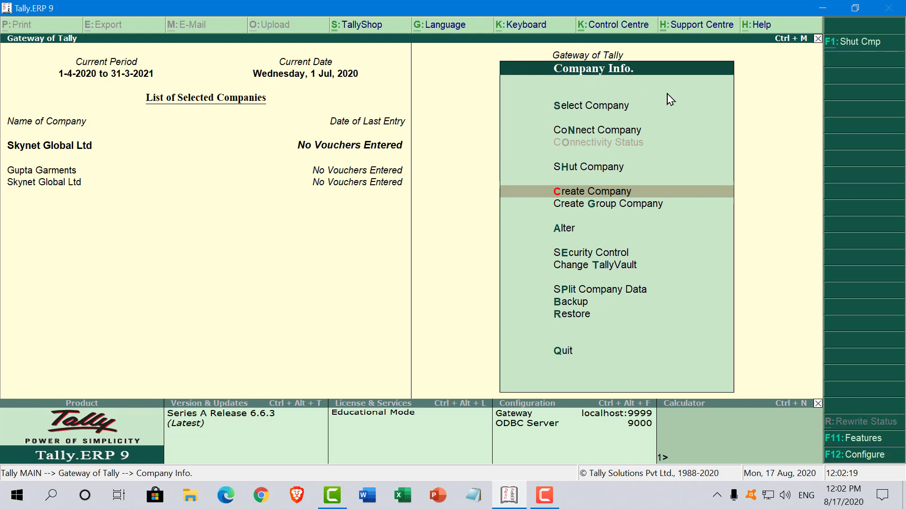
# Step: Return to the Gateway of Tally and load the existing company Sai General Store
pyautogui.press('Escape')
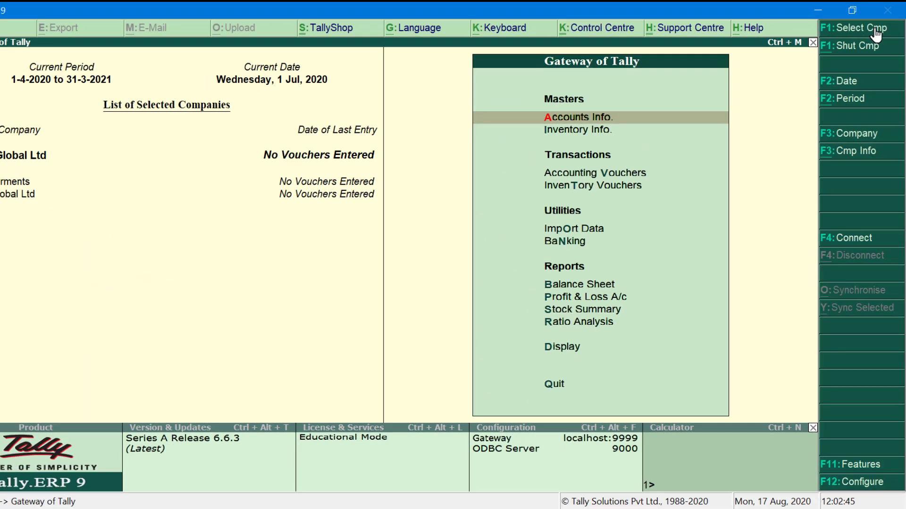
pyautogui.click(860, 72)
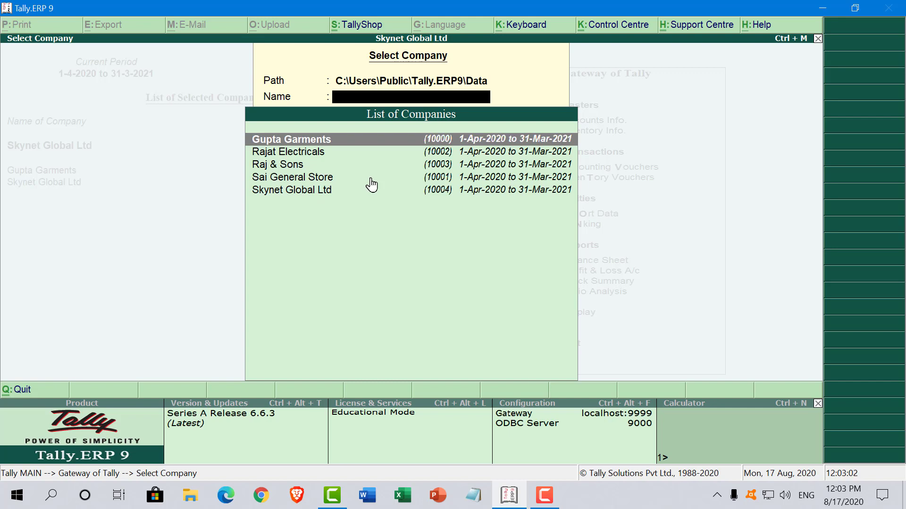
pyautogui.press('Down')
pyautogui.press('Down')
pyautogui.press('Down')
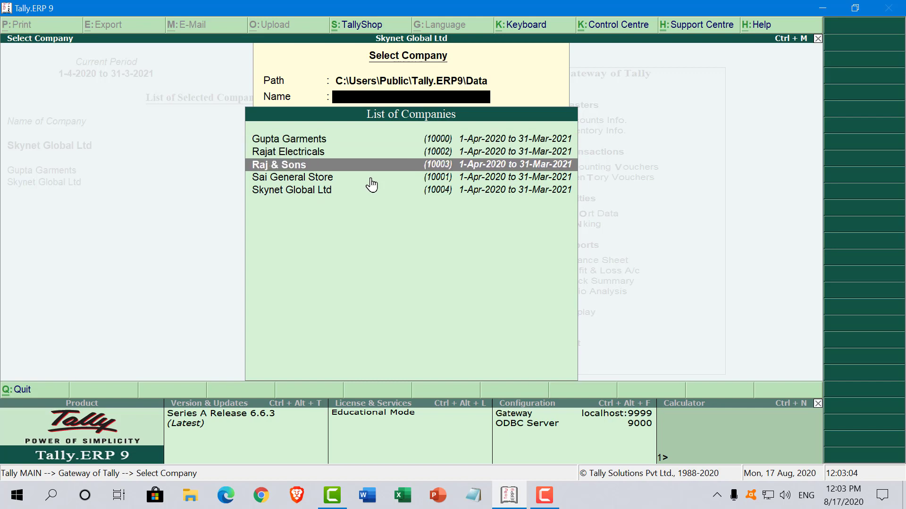
pyautogui.press('Return')
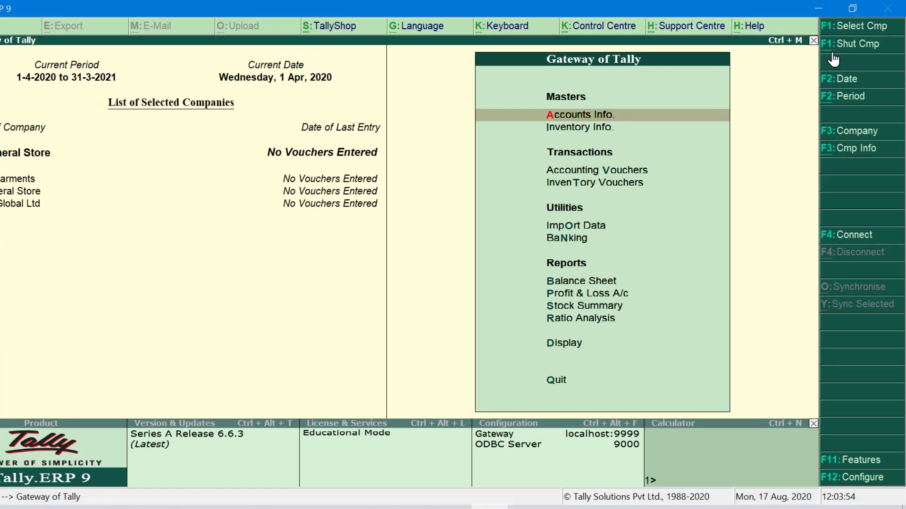
# Step: Shut the company Gupta Garments
pyautogui.hotkey('alt', 'F1')
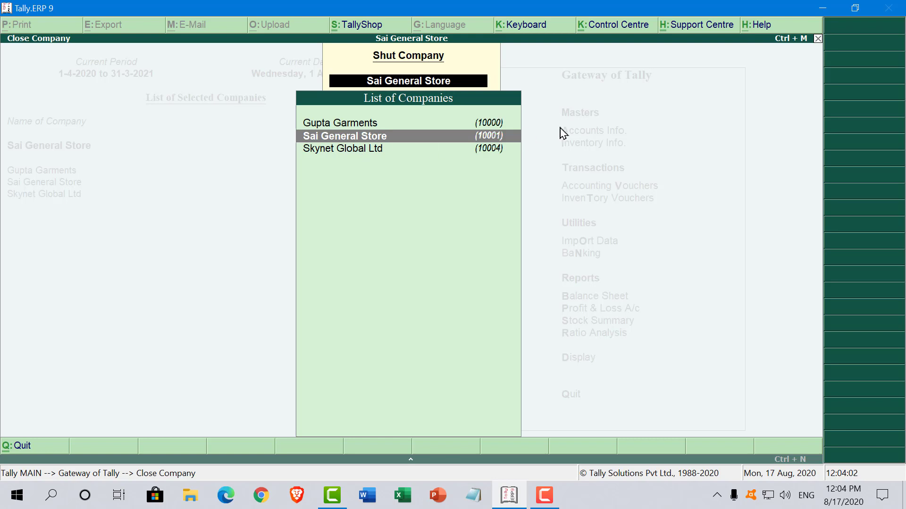
pyautogui.press('Up')
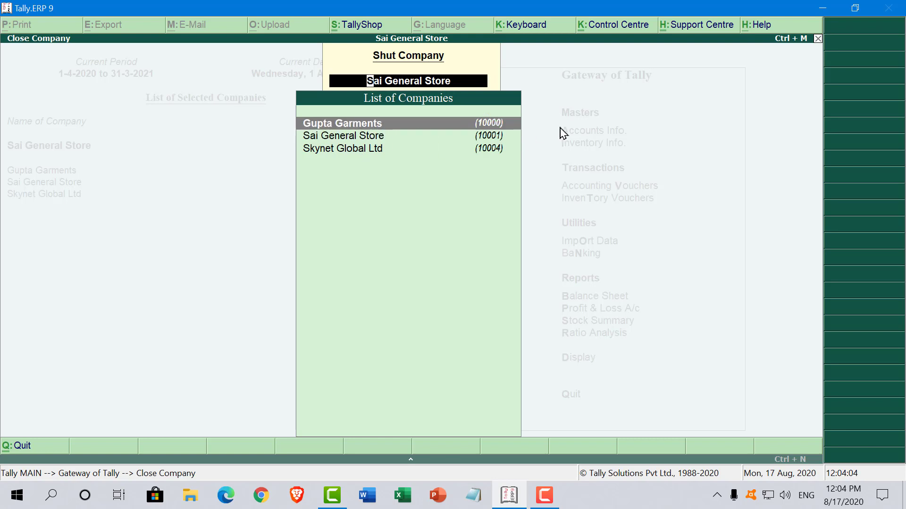
pyautogui.press('Return')
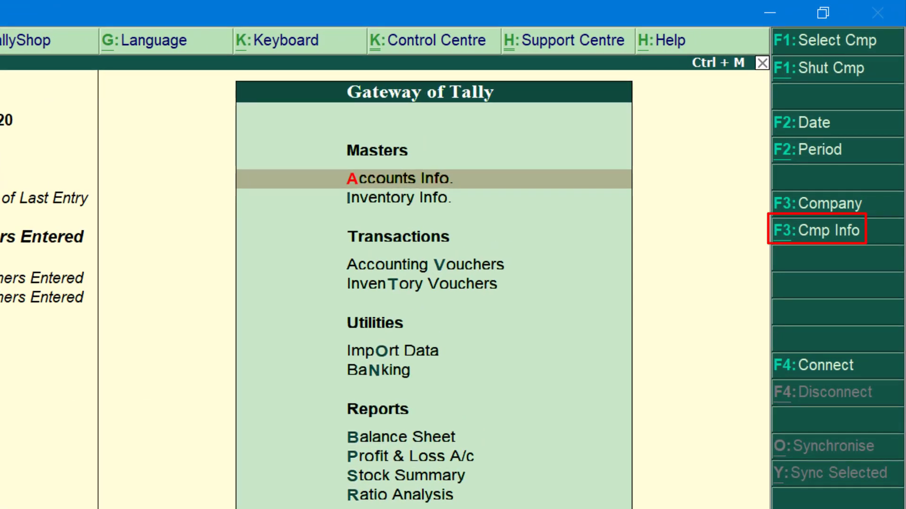
# Step: Open the company Skynet Global Ltd for alteration from Company Info
pyautogui.hotkey('alt', 'F3')
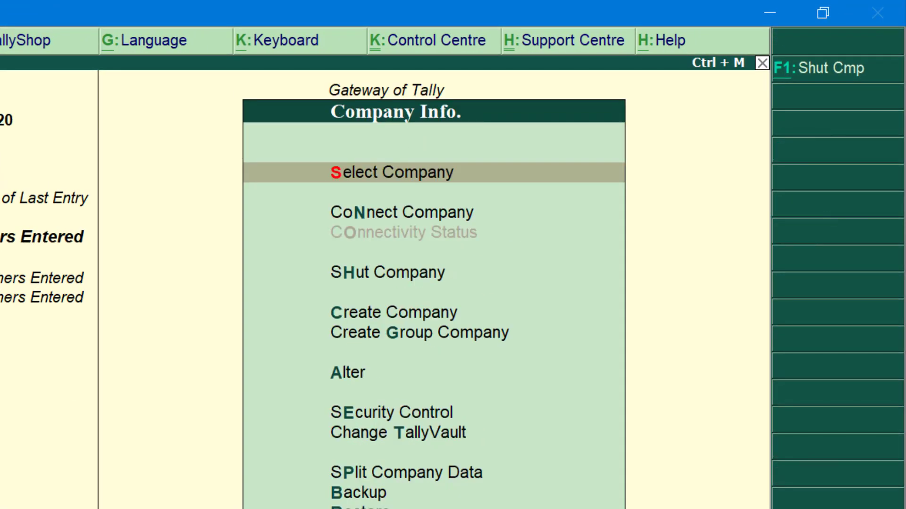
pyautogui.press('Down')
pyautogui.press('Down')
pyautogui.press('Down')
pyautogui.press('Down')
pyautogui.press('Down')
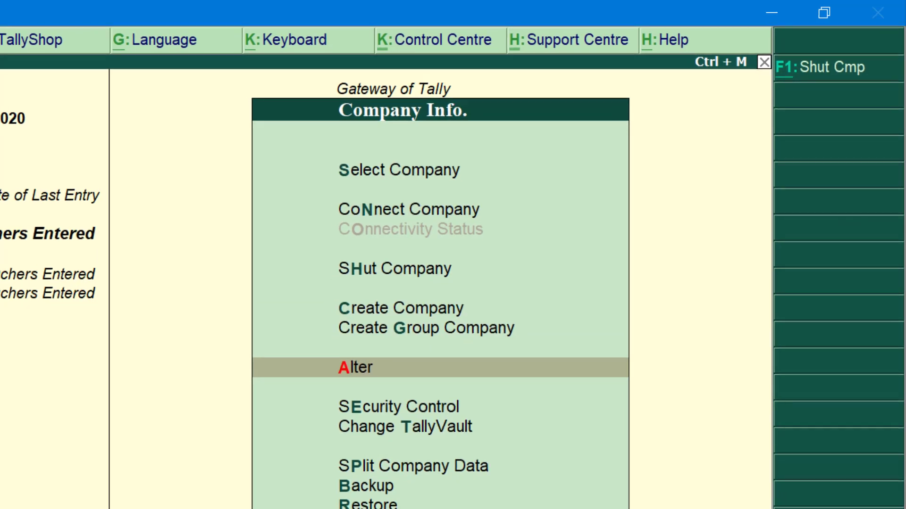
pyautogui.press('Return')
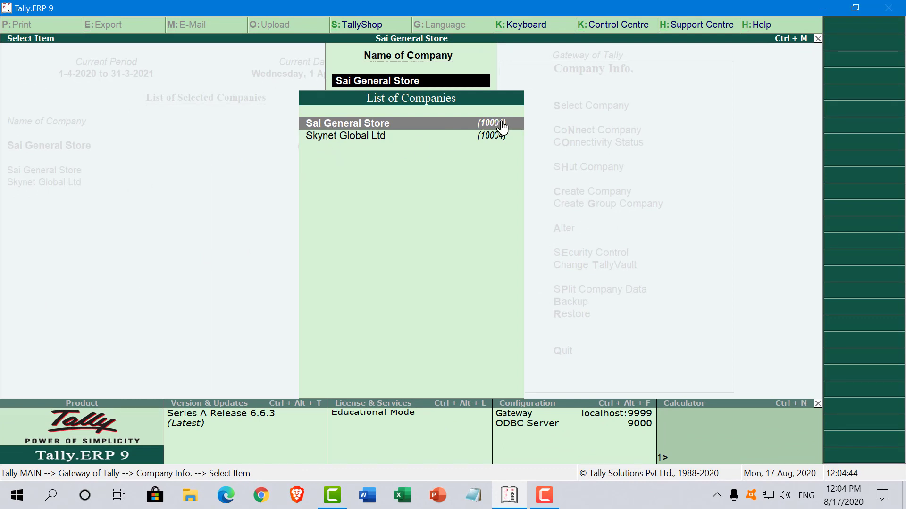
pyautogui.press('Down')
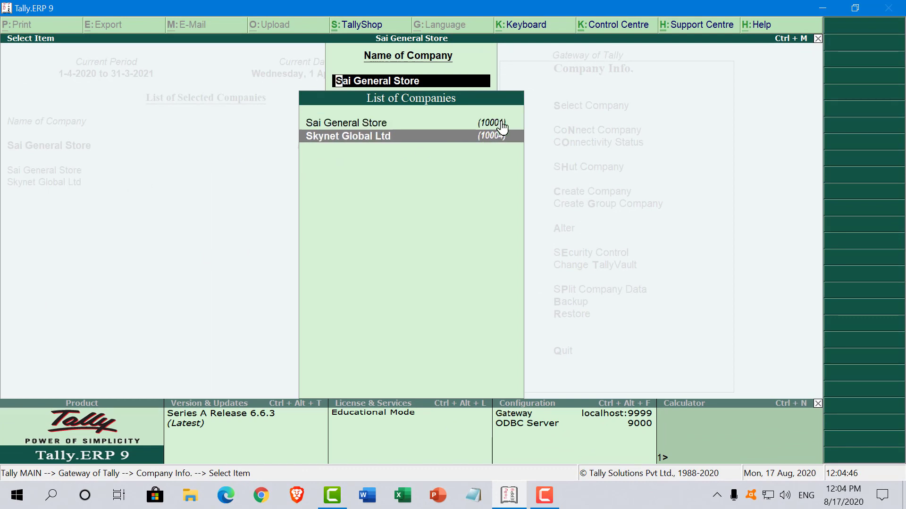
pyautogui.press('Return')
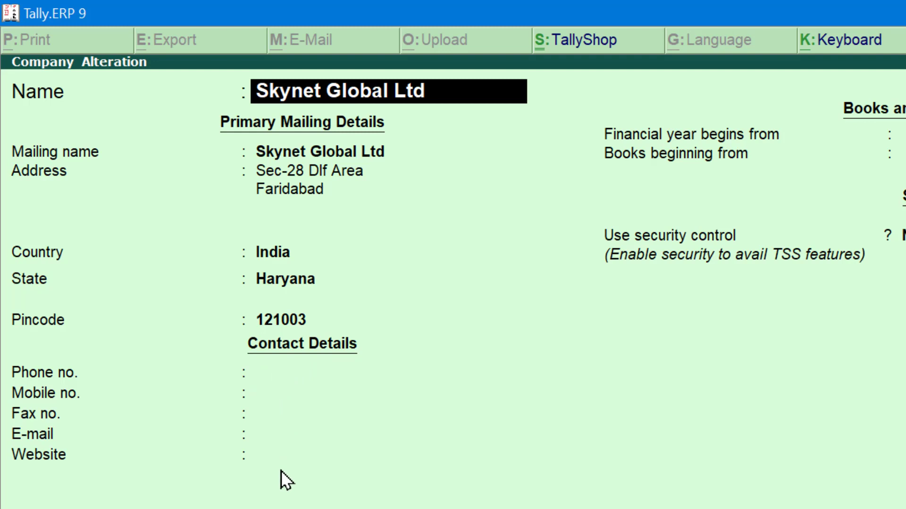
# Step: Keep the company's name, mailing details and pincode, and enter its phone number in the contact details
pyautogui.press('Return')
pyautogui.press('Return')
pyautogui.press('Return')
pyautogui.press('Return')
pyautogui.press('Return')
pyautogui.press('Return')
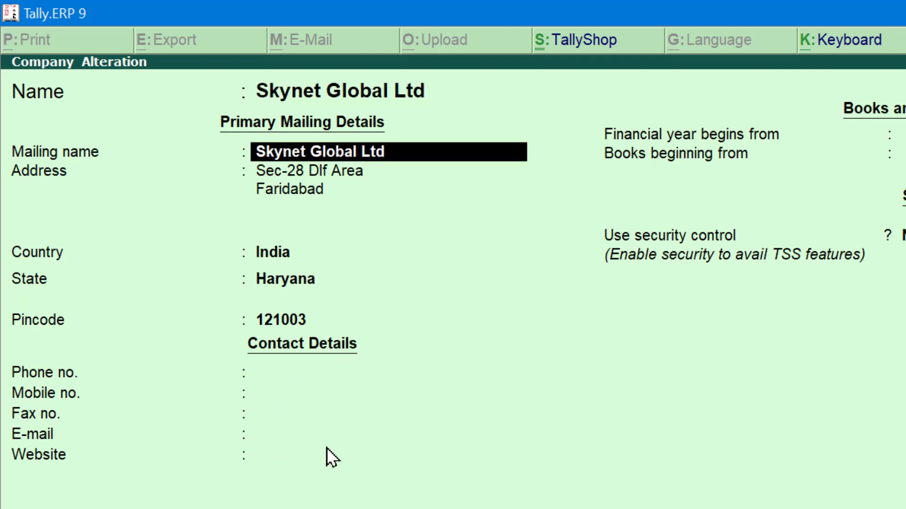
pyautogui.press('Return')
pyautogui.press('Return')
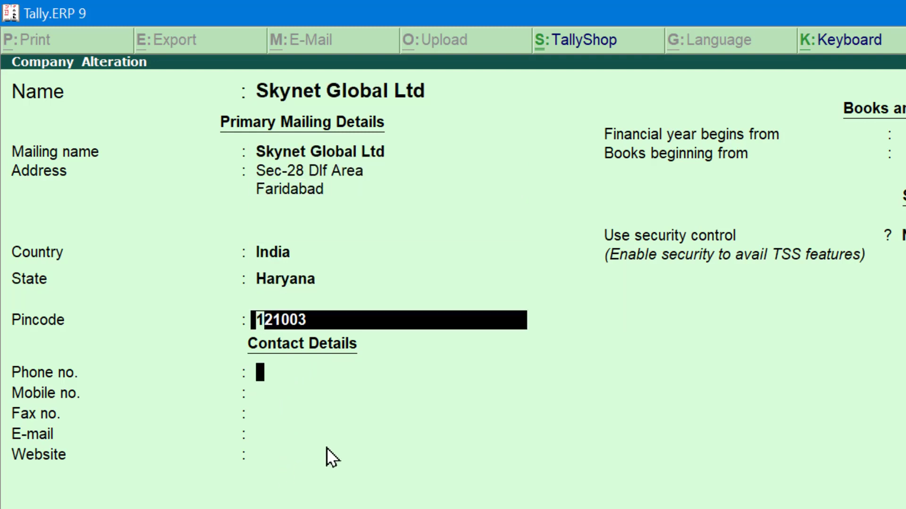
pyautogui.write('78541236')
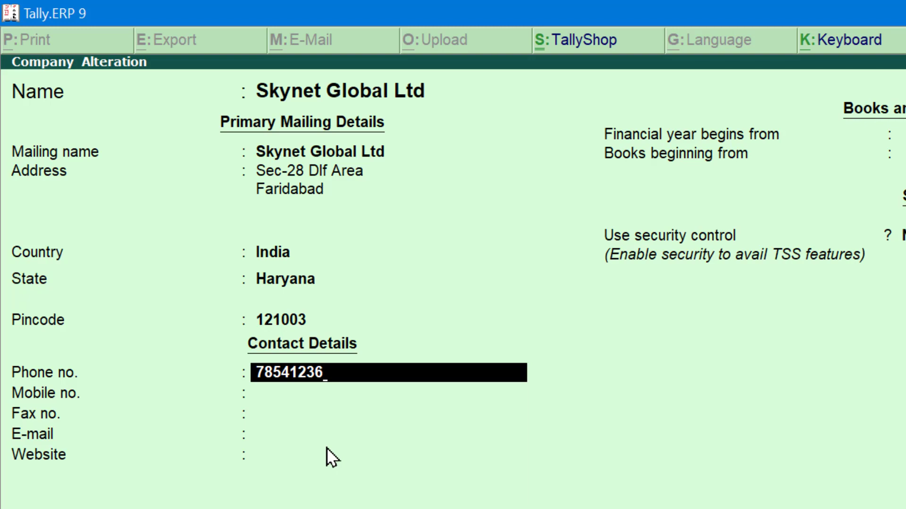
pyautogui.press('Return')
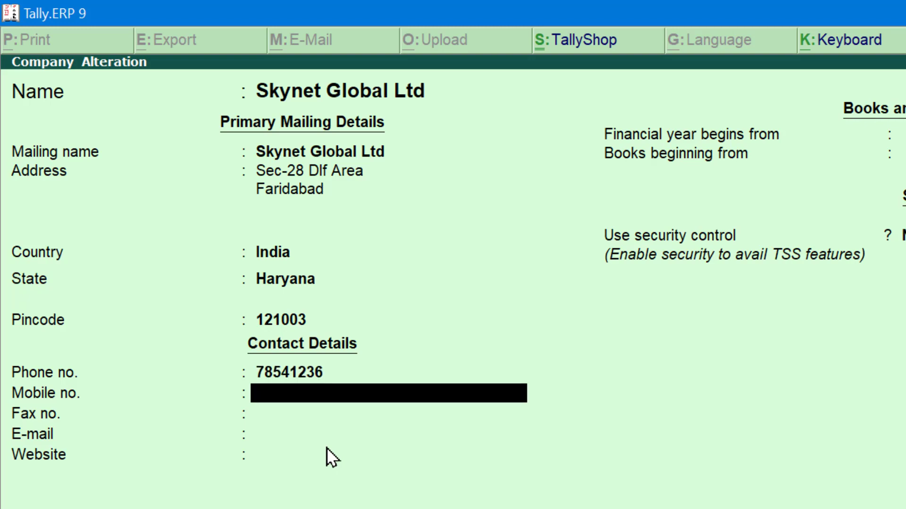
# Step: Accept the remaining contact, books, security and base currency details, save the company alteration, and return to the Gateway of Tally
pyautogui.press('Return')
pyautogui.press('Return')
pyautogui.press('Return')
pyautogui.press('Return')
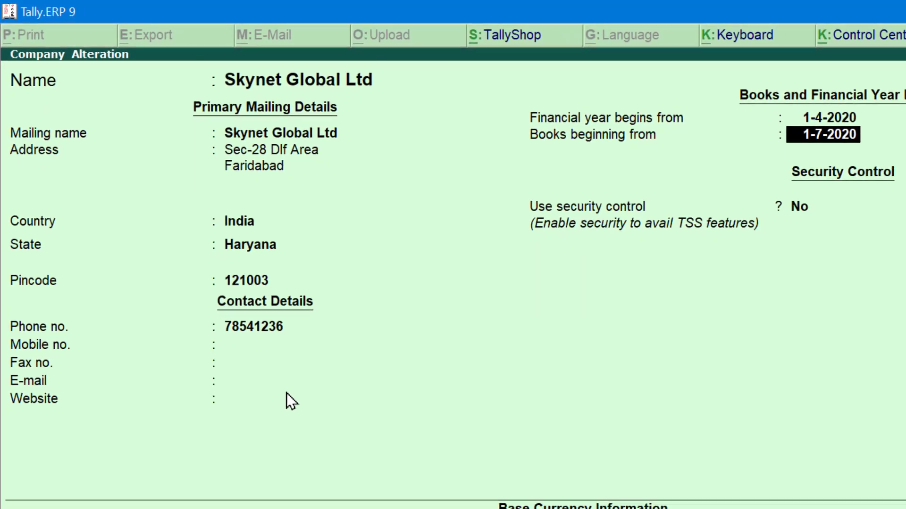
pyautogui.press('Return')
pyautogui.press('Return')
pyautogui.press('Return')
pyautogui.press('Return')
pyautogui.press('Return')
pyautogui.press('Return')
pyautogui.press('Return')
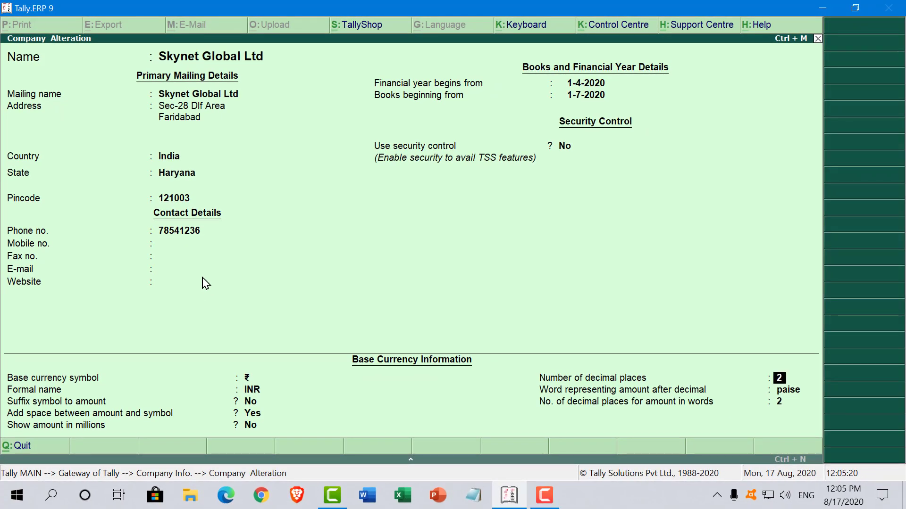
pyautogui.press('Return')
pyautogui.press('Return')
pyautogui.press('Return')
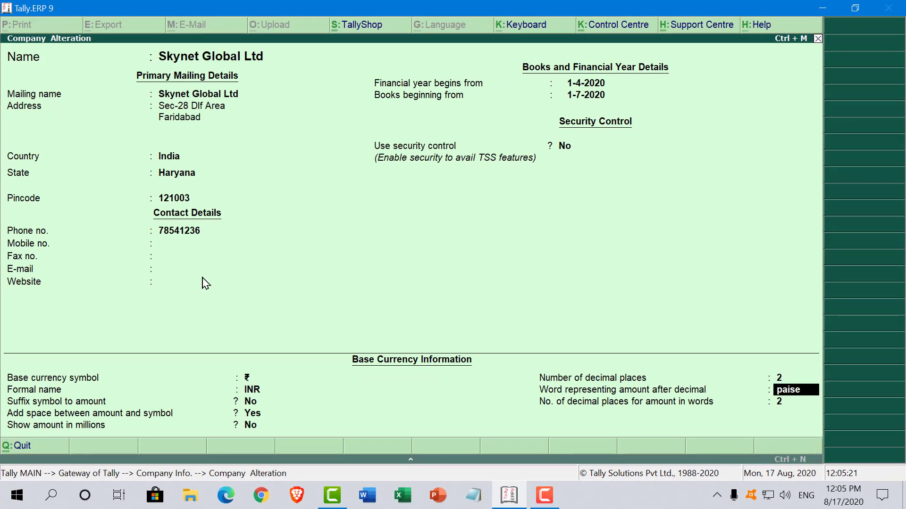
pyautogui.press('Return')
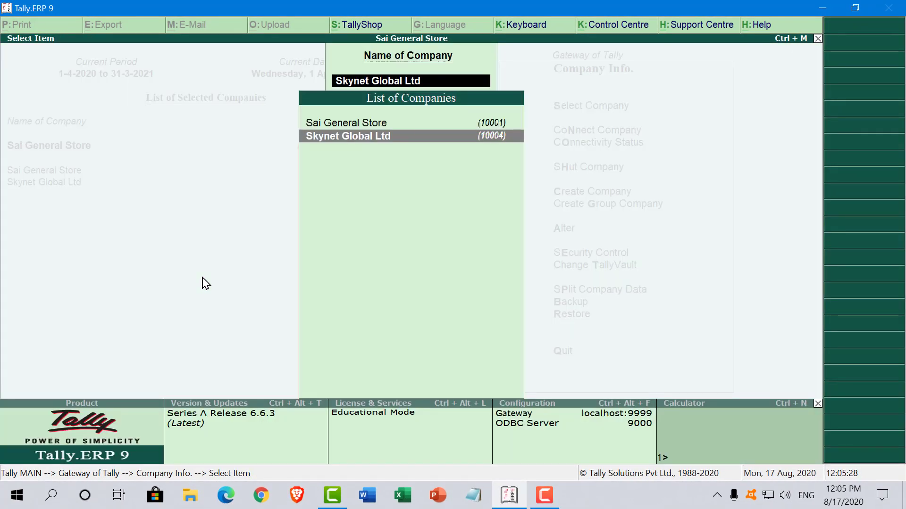
pyautogui.press('Escape')
pyautogui.press('Escape')
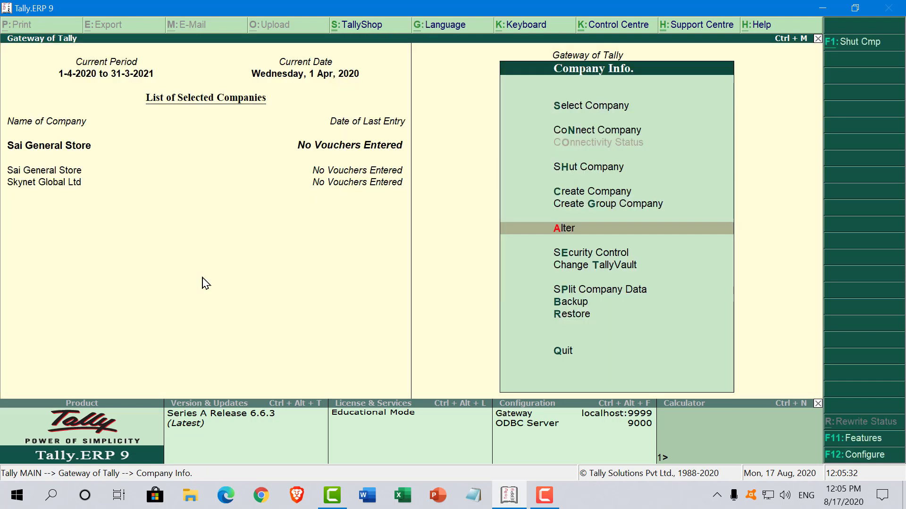
pyautogui.press('Escape')
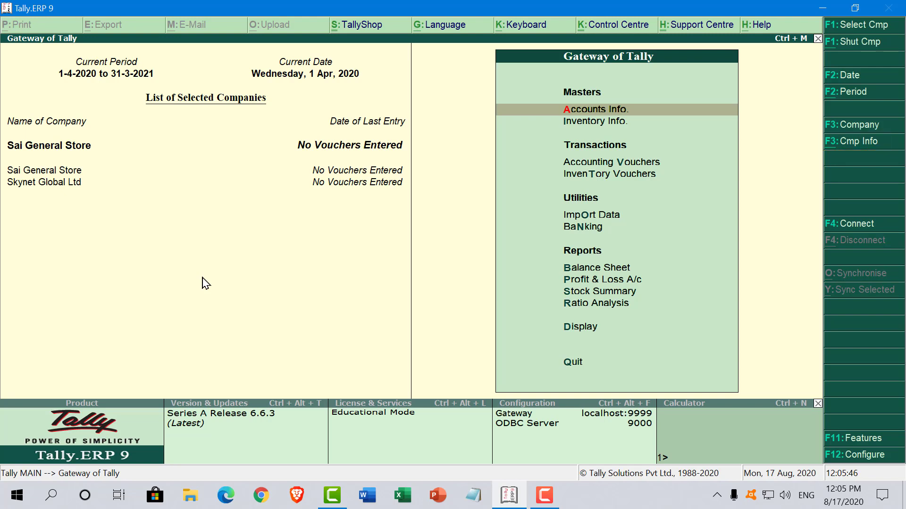
# Step: Open Skynet Global Ltd for alteration, delete the company with both confirmations, and return to Company Info
pyautogui.hotkey('alt', 'F3')
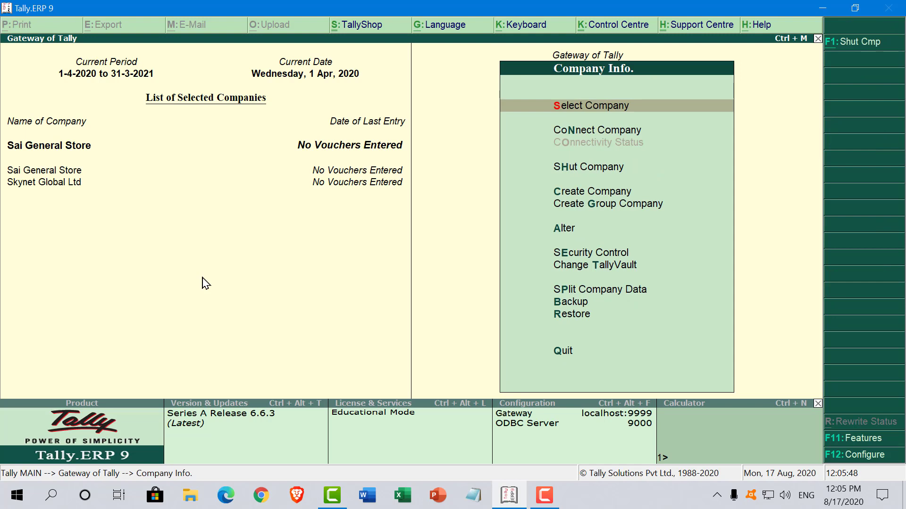
pyautogui.press('Down')
pyautogui.press('Down')
pyautogui.press('Down')
pyautogui.press('Down')
pyautogui.press('Down')
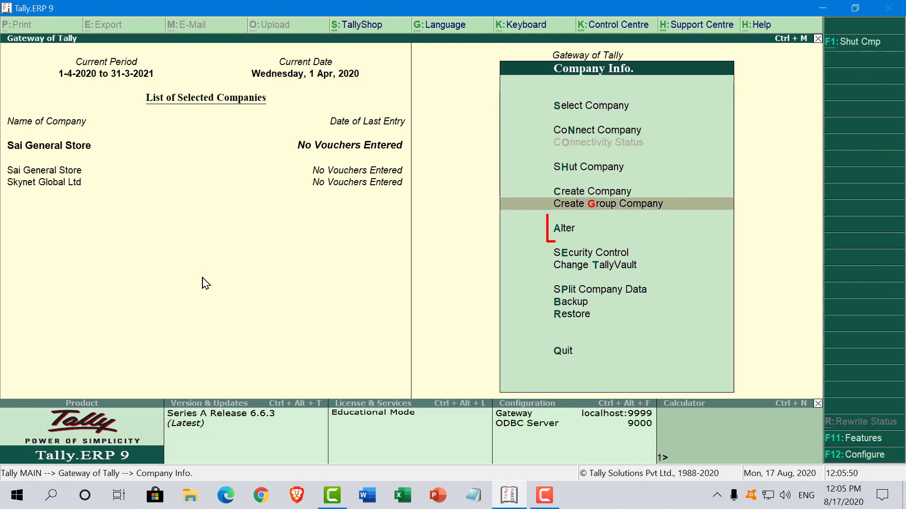
pyautogui.press('Return')
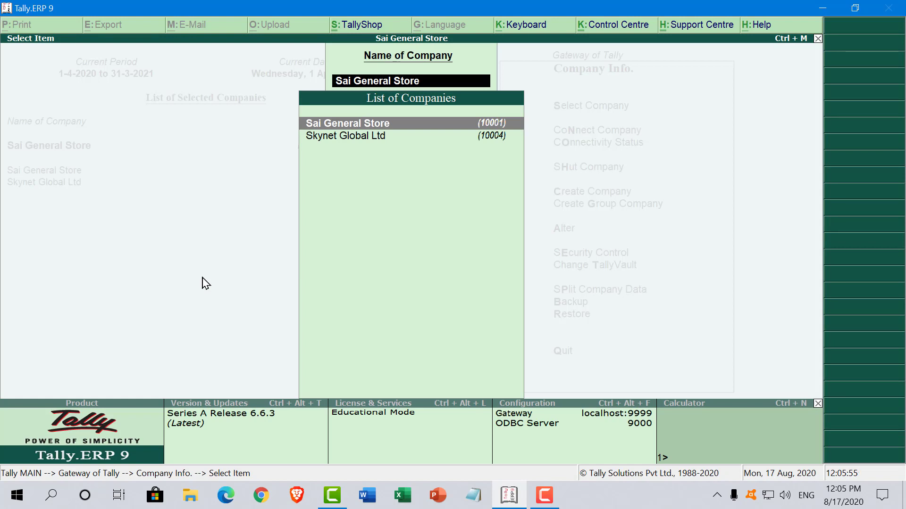
pyautogui.press('Down')
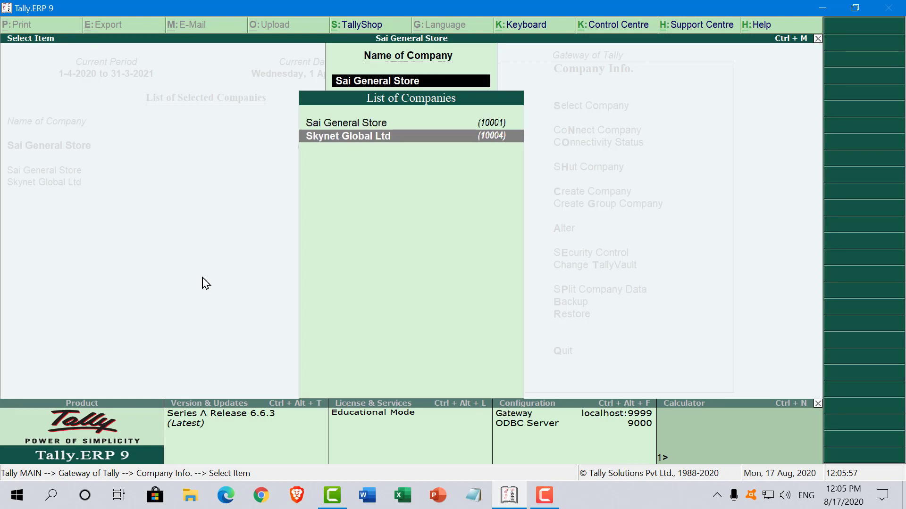
pyautogui.press('Return')
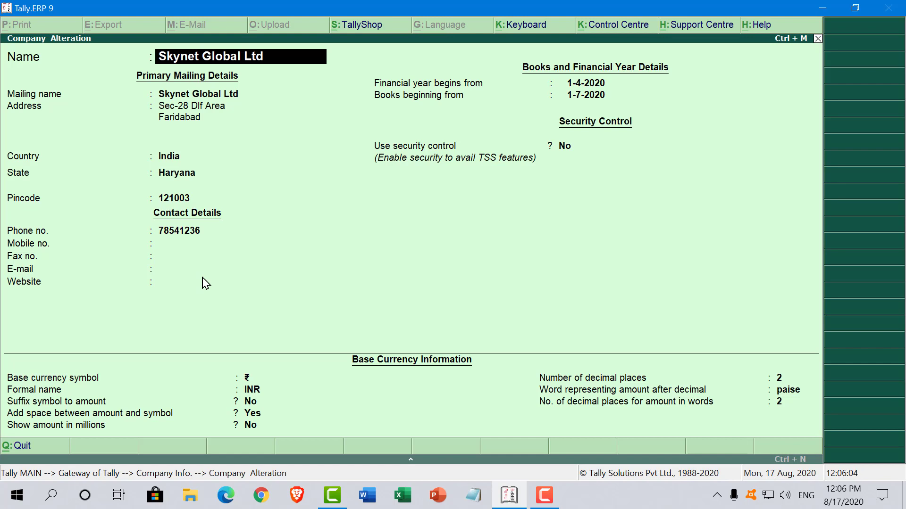
pyautogui.hotkey('alt', 'd')
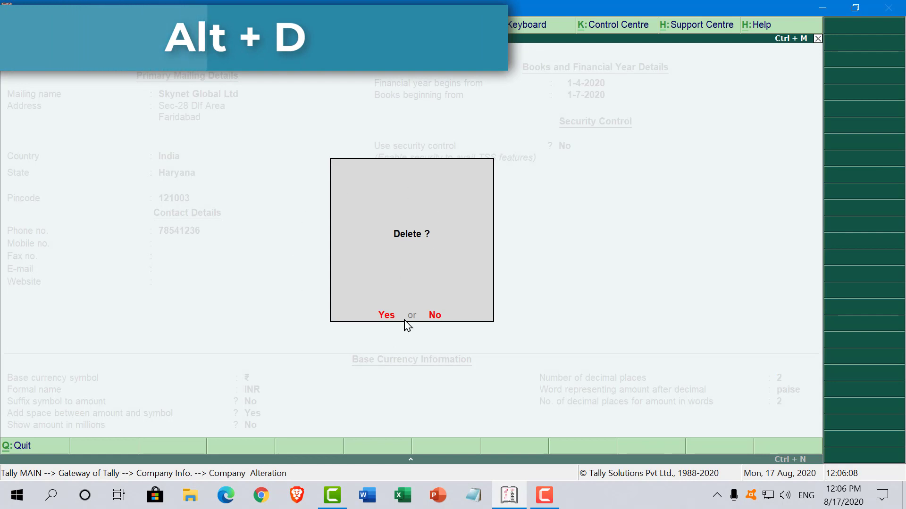
pyautogui.press('Return')
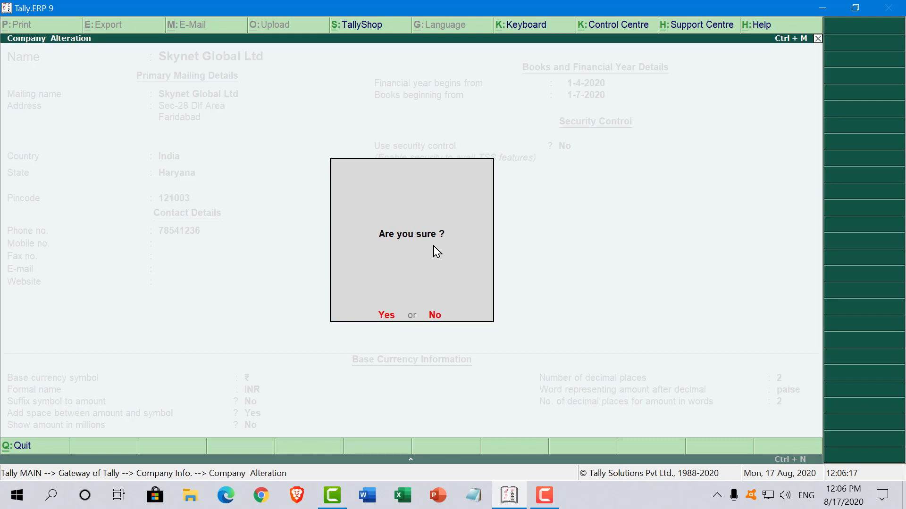
pyautogui.press('Return')
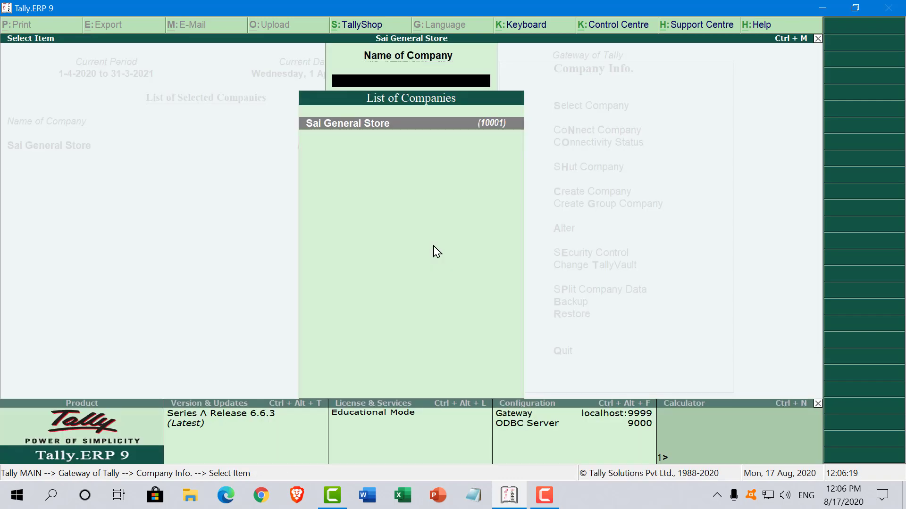
pyautogui.press('Escape')
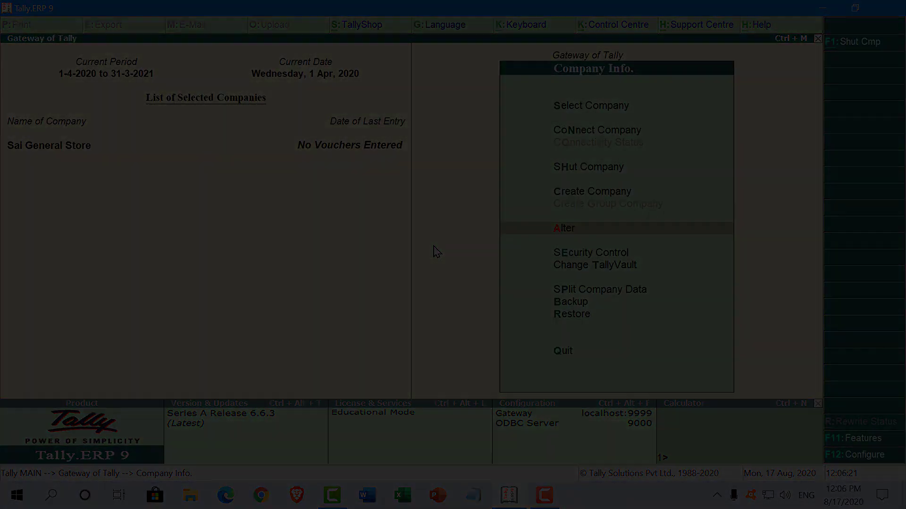